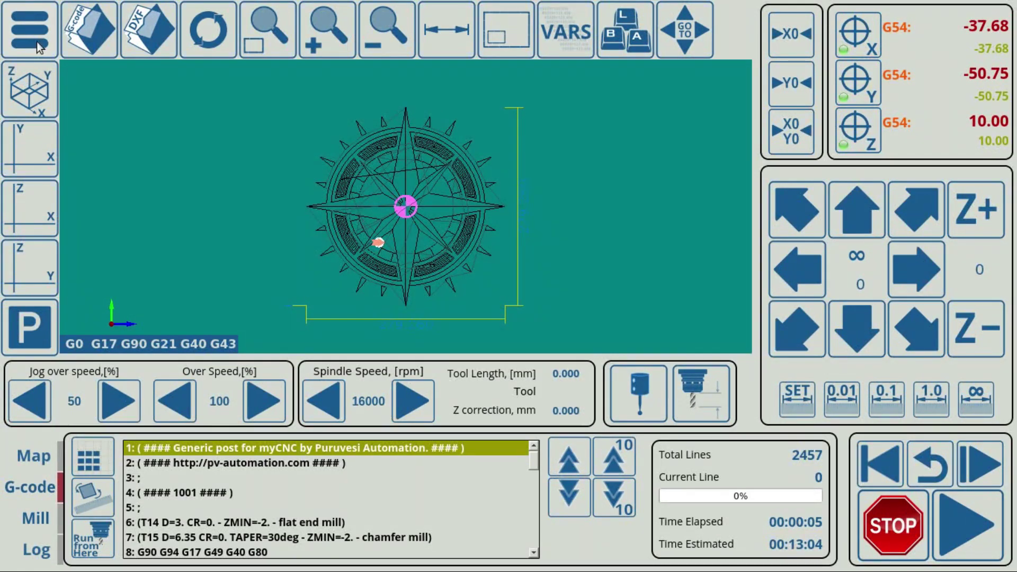
Step: Review the Start/Stop preferences in the CNC settings, then return to the main control screen
click(32, 32)
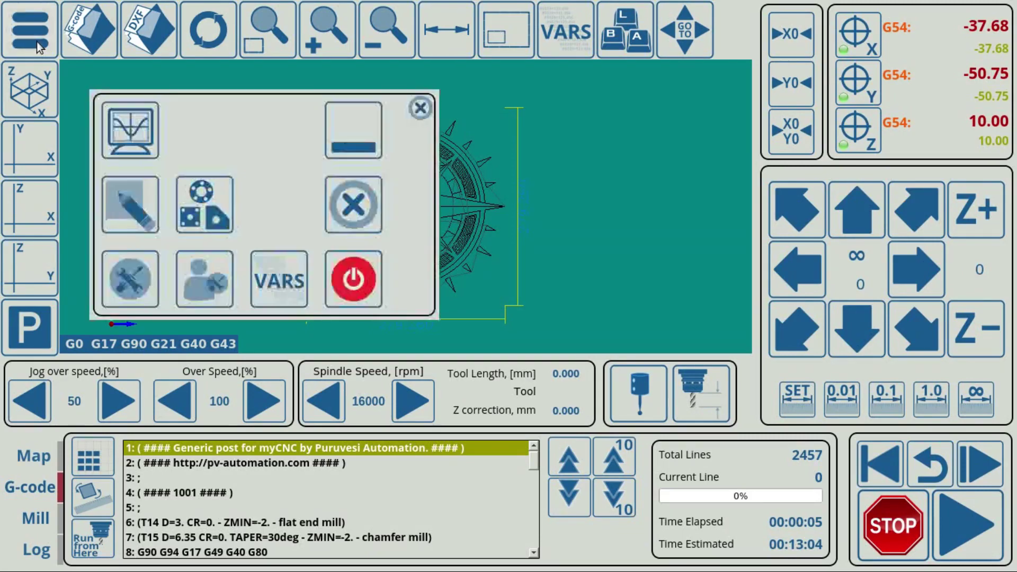
click(132, 281)
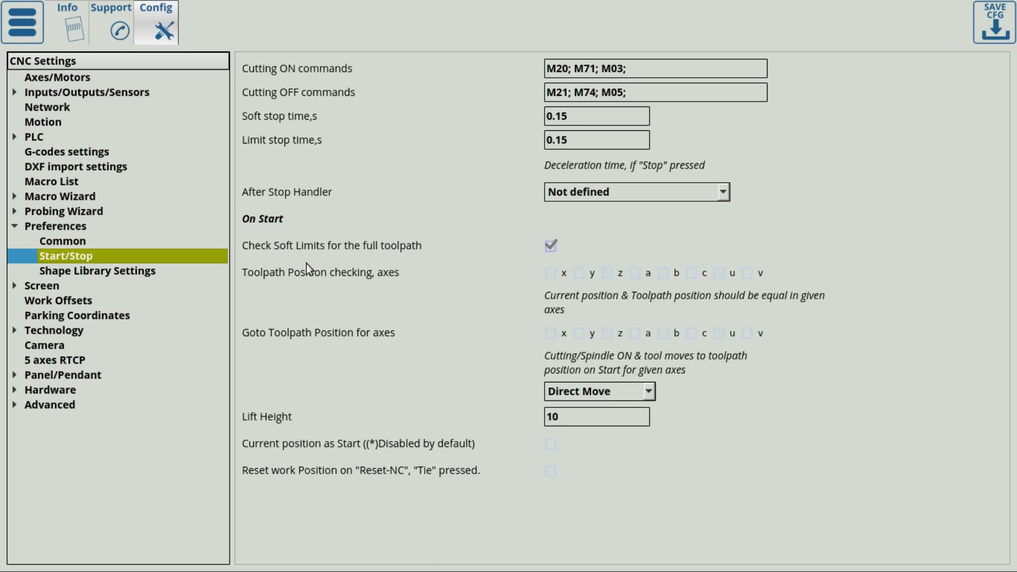
click(33, 15)
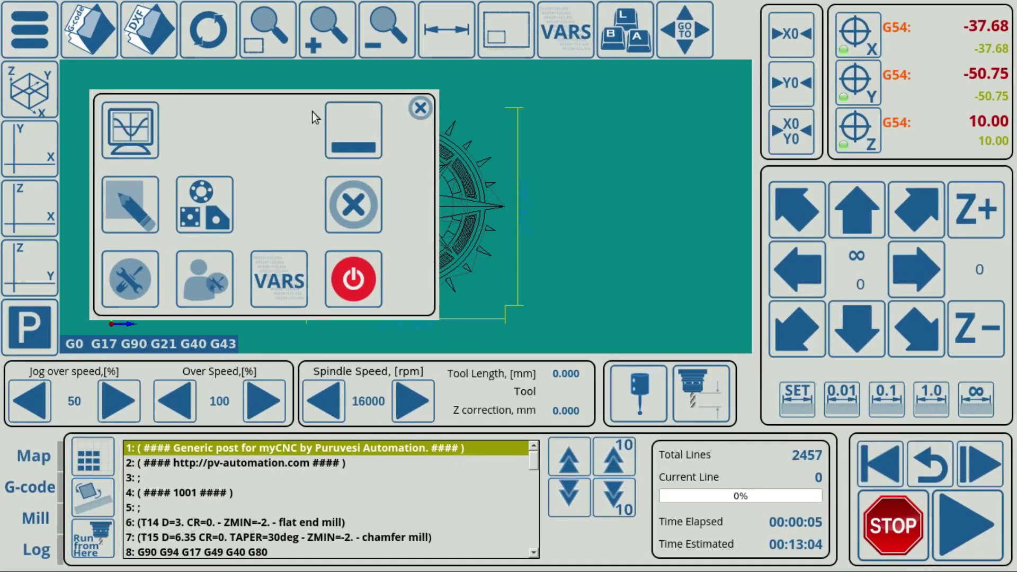
click(420, 109)
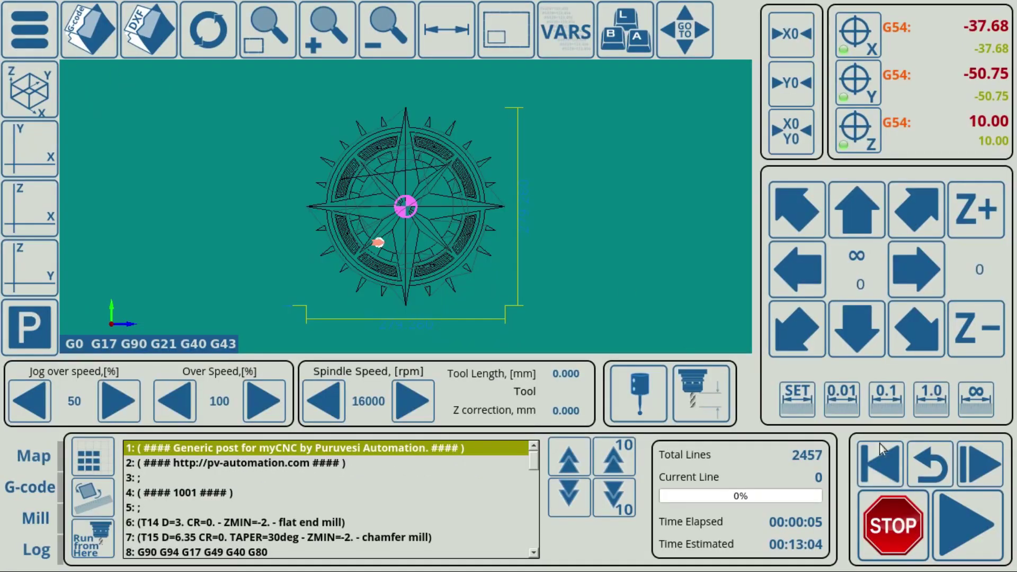
Step: Run the G-code program, stop it partway, and jog the tool off the toolpath in negative X and Y
click(963, 537)
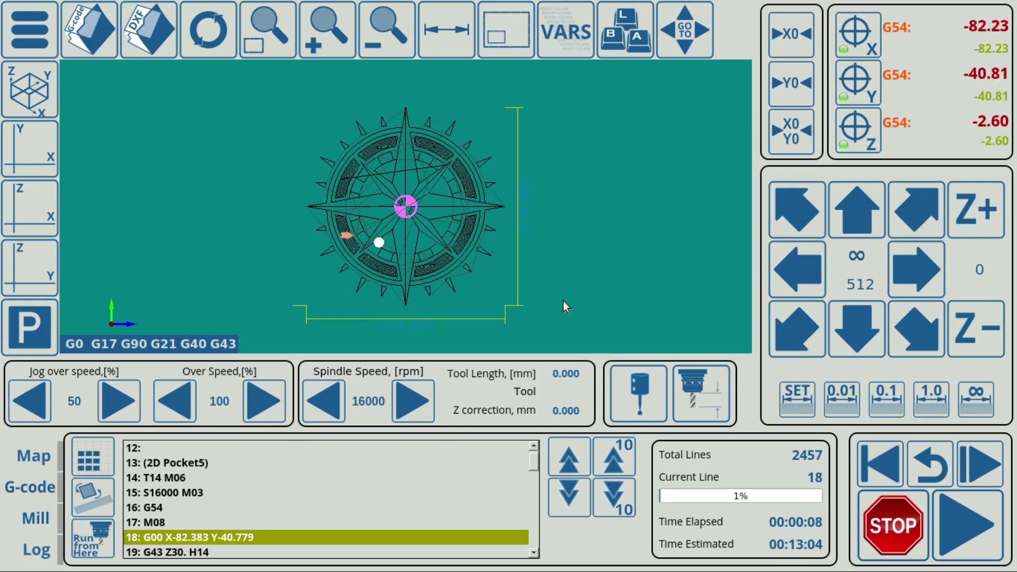
click(895, 531)
click(806, 267)
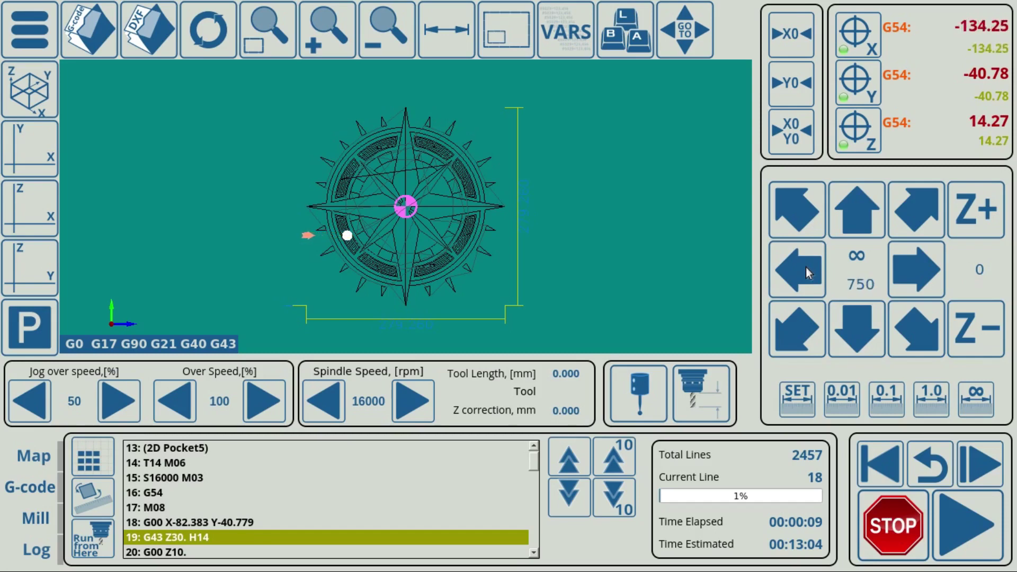
click(865, 327)
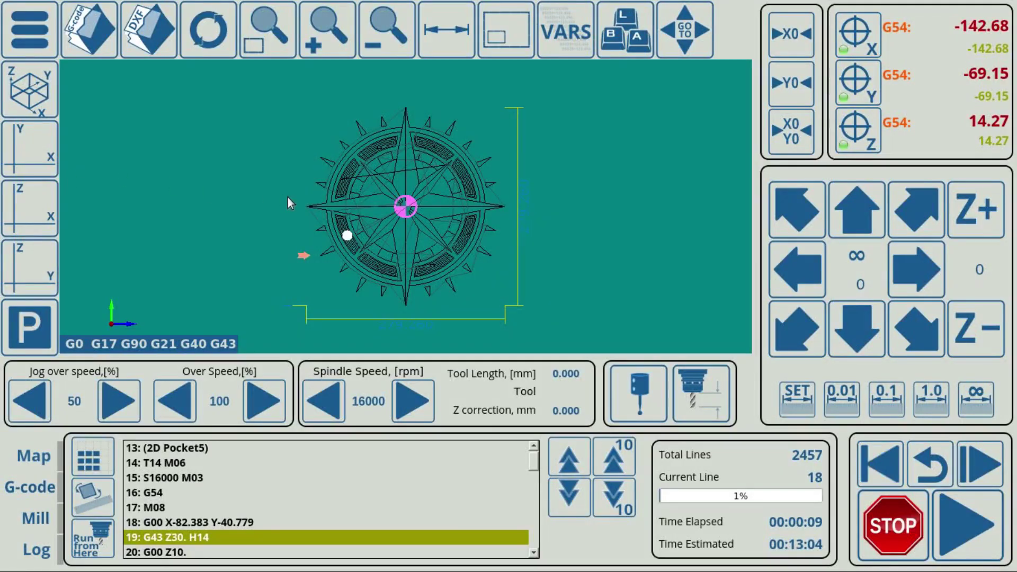
Step: Enable toolpath position checking for the x and y axes in the Start/Stop settings and return to the main screen
click(16, 27)
click(130, 278)
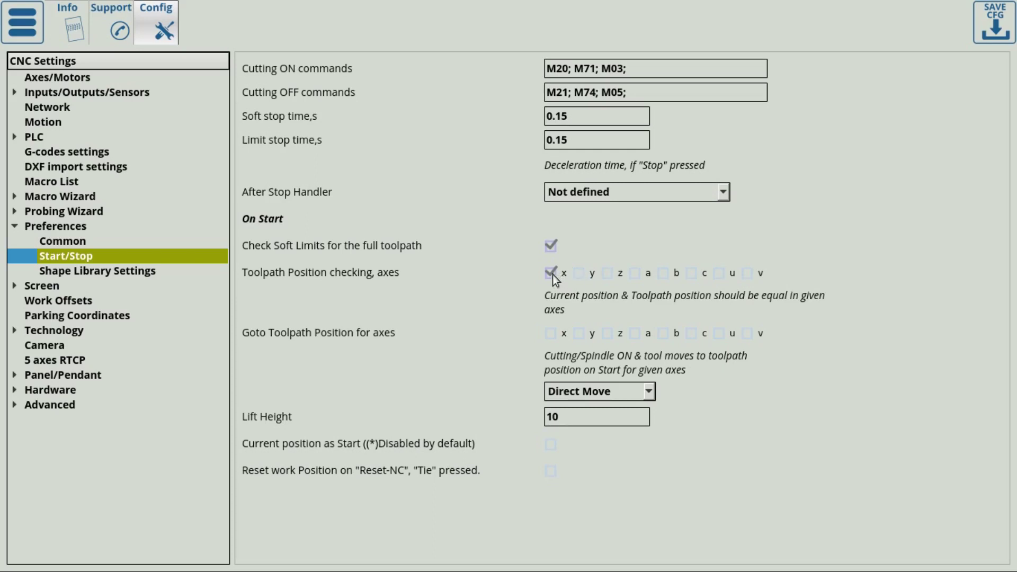
click(576, 276)
click(14, 27)
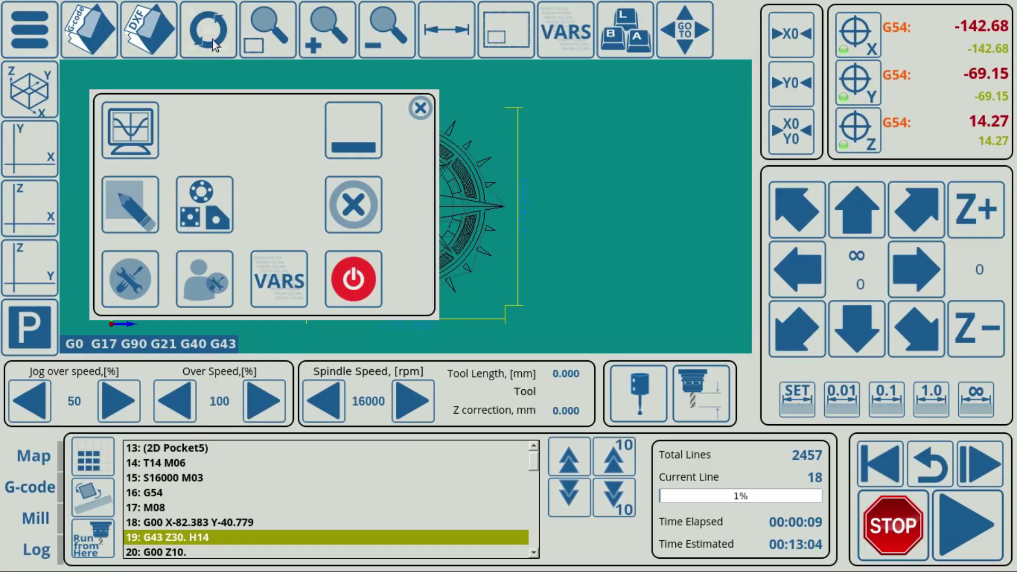
click(420, 108)
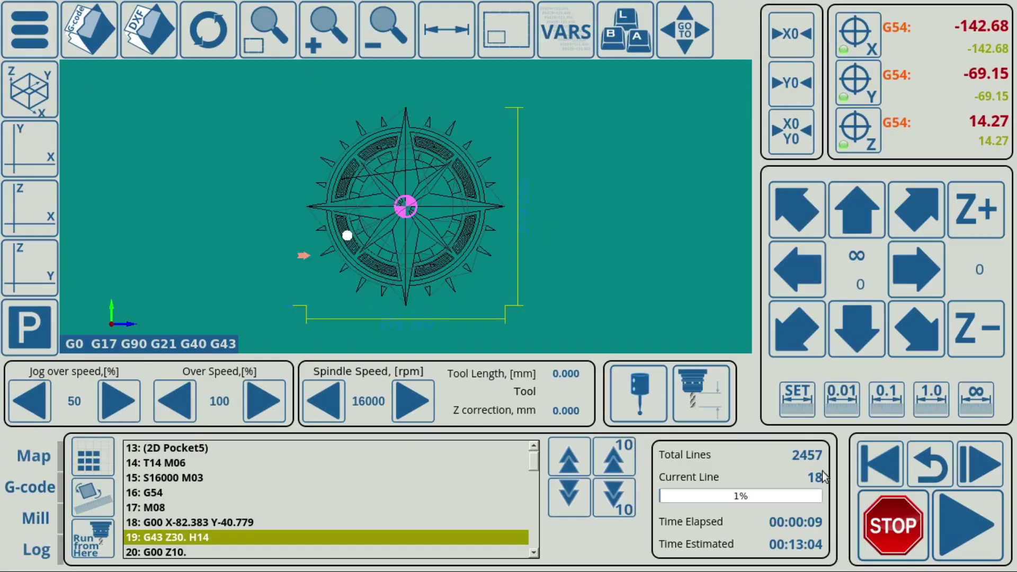
Step: Reset the G-code program to its beginning, run it, and stop it partway through the first pocket
click(881, 460)
click(964, 532)
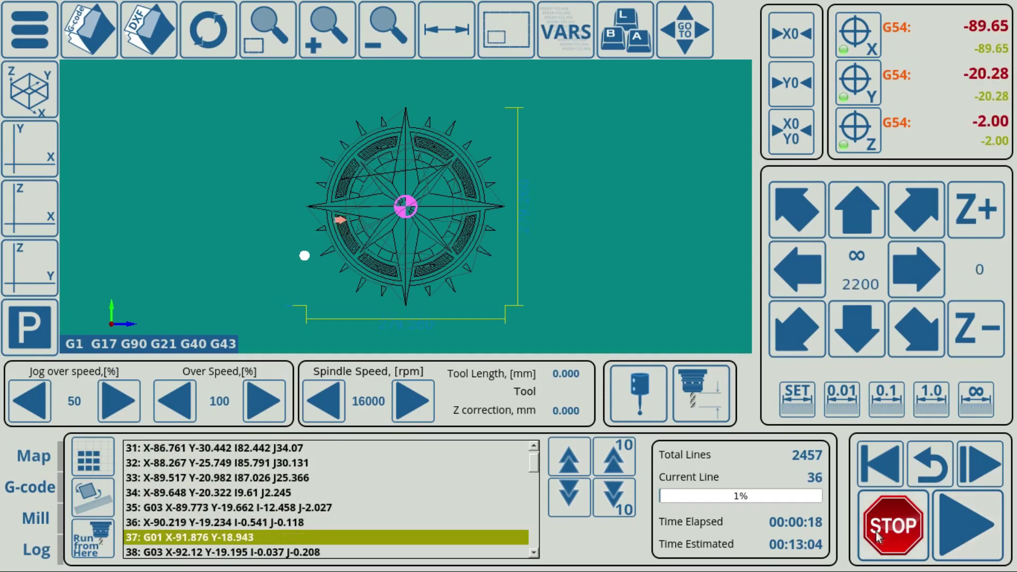
click(898, 522)
Step: Jog the tool off the toolpath in negative X and Y, try to resume the program, and check the log
click(793, 264)
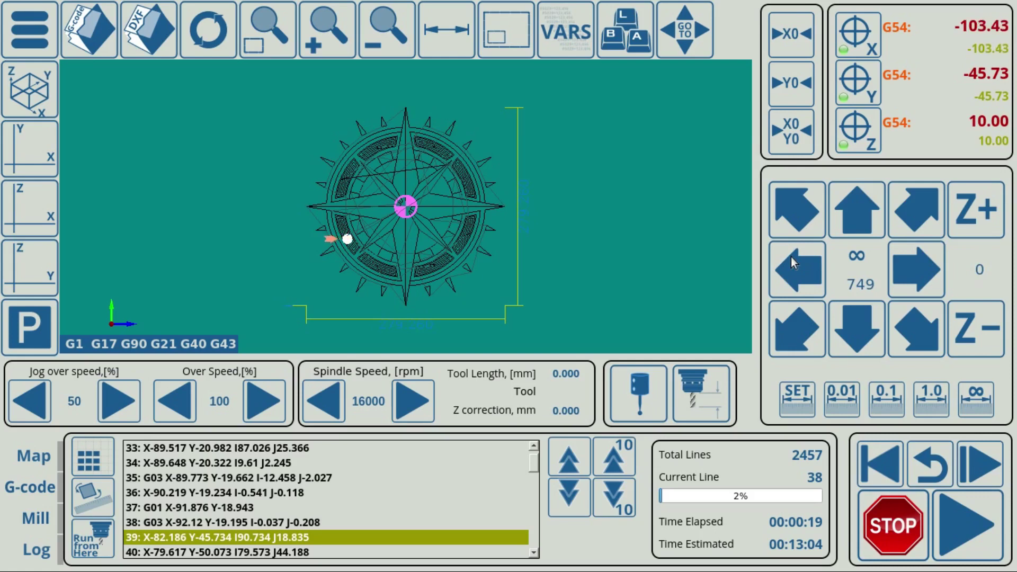
click(847, 329)
click(965, 533)
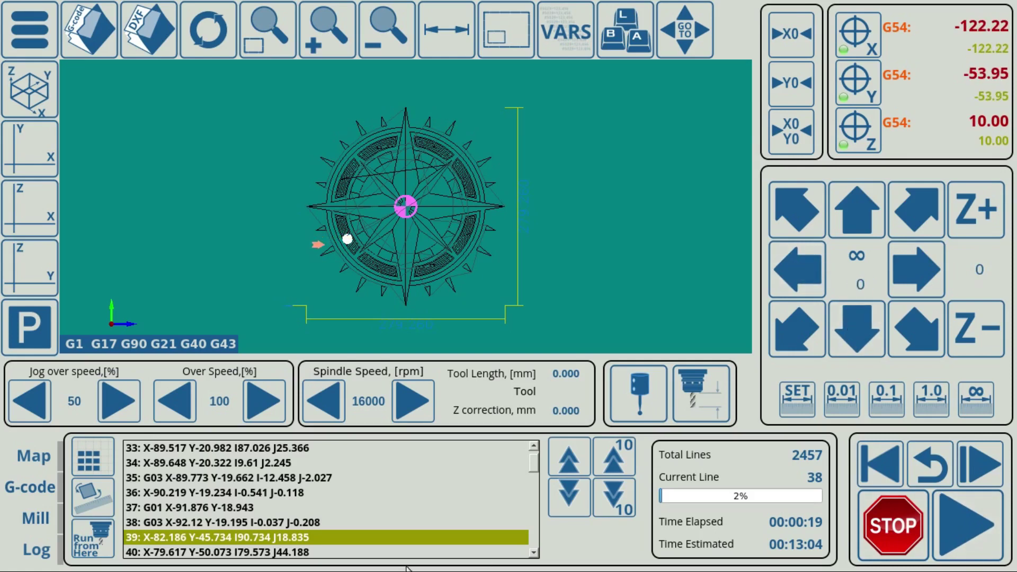
click(36, 549)
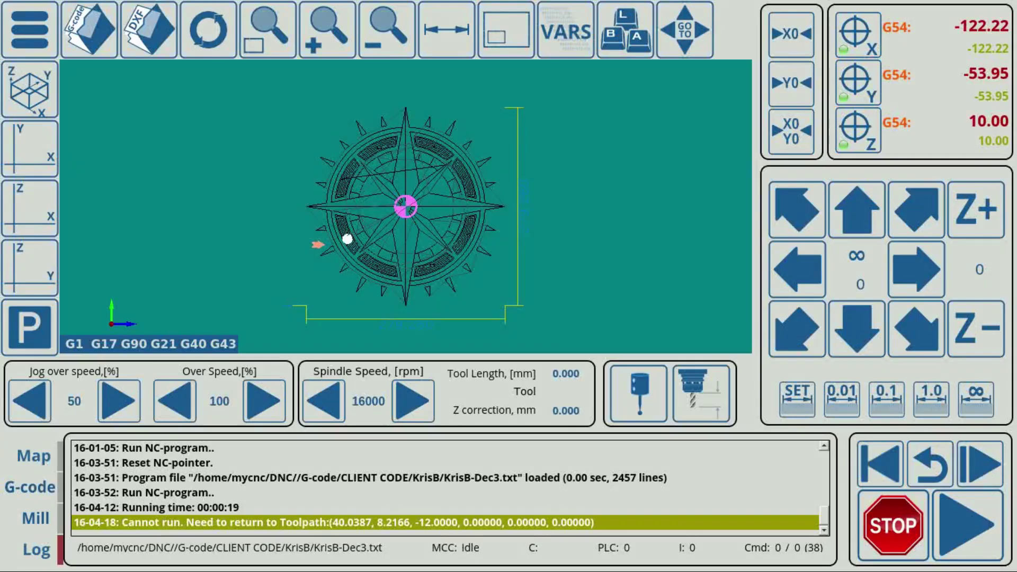
Step: Disable toolpath position checking for the x and y axes in the Start/Stop settings
click(41, 53)
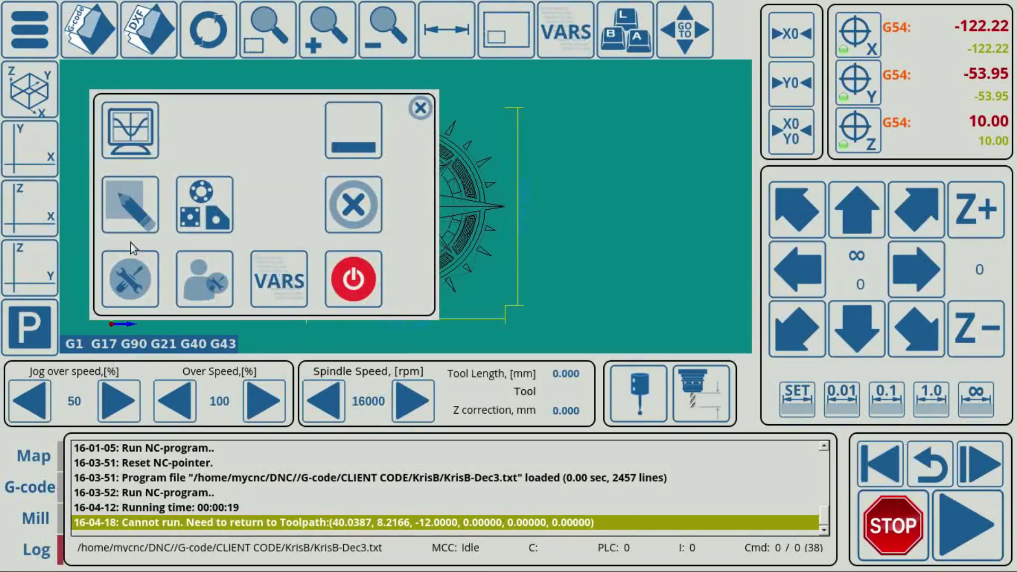
click(141, 280)
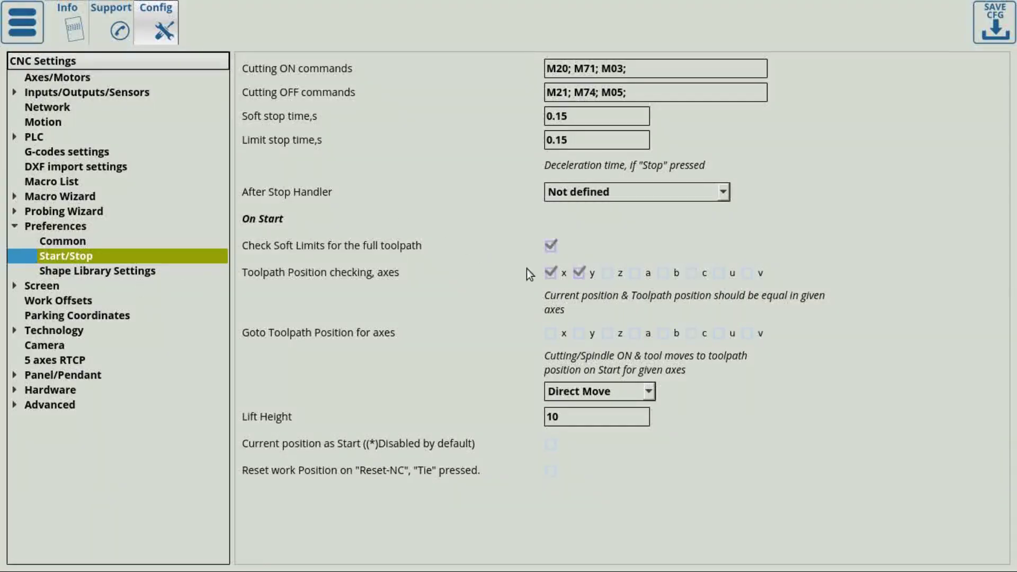
click(550, 273)
click(579, 272)
Step: Set the toolpath return mode to Move On Lift Height with a lift height of 15
click(570, 393)
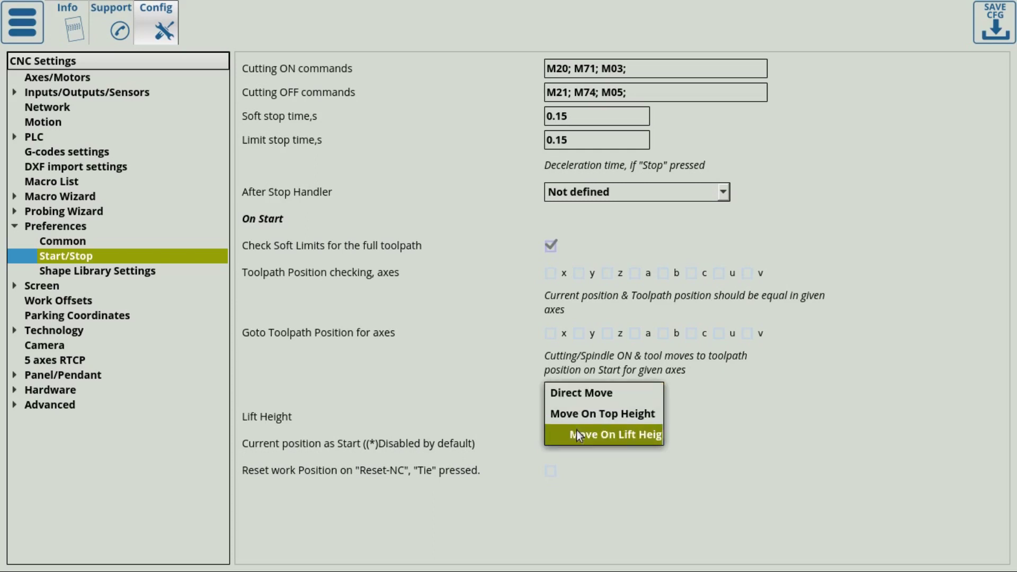
click(734, 431)
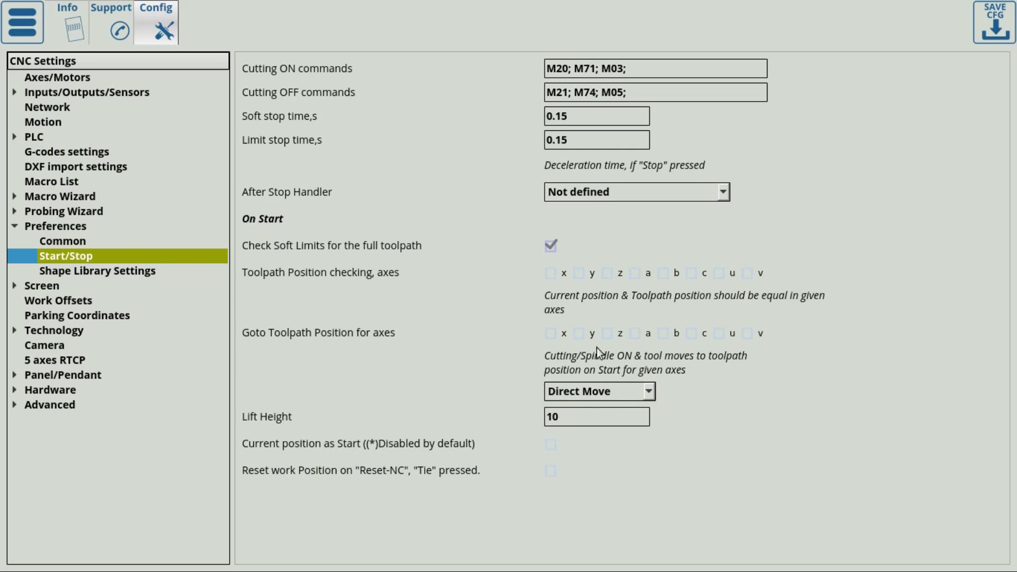
click(572, 390)
click(584, 440)
text(15)
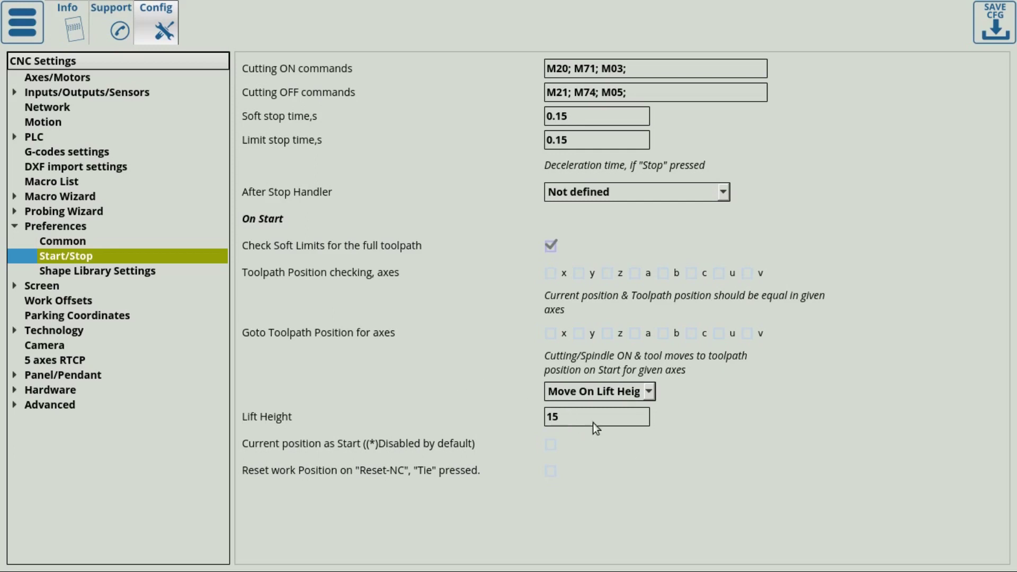
Step: Enable Goto Toolpath Position for the x, y and z axes and return to the main screen
click(579, 334)
click(15, 22)
click(416, 106)
Step: Reset the G-code program to its beginning, run it with the new start settings, and stop it partway
click(886, 454)
click(885, 453)
click(948, 522)
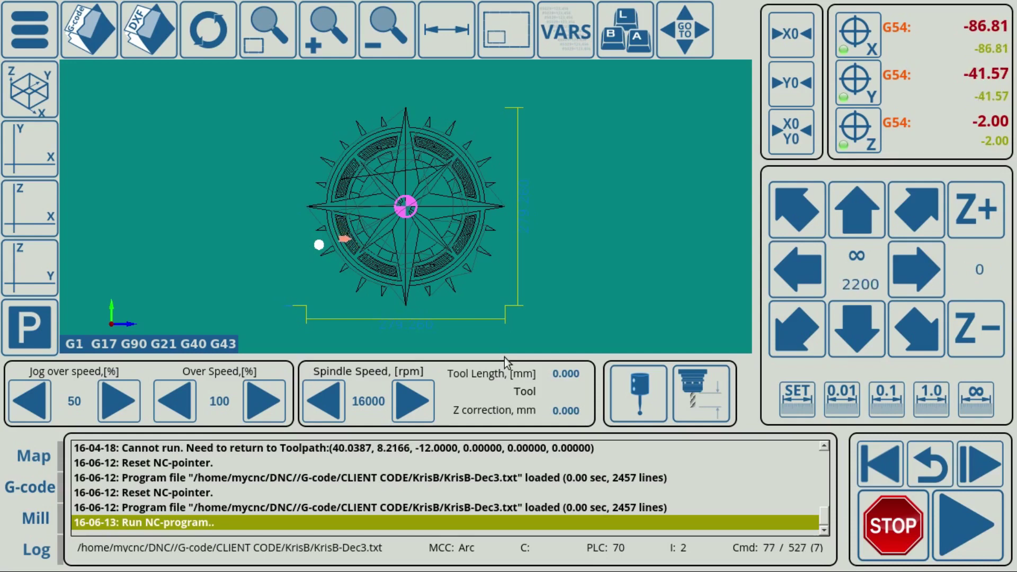
click(898, 531)
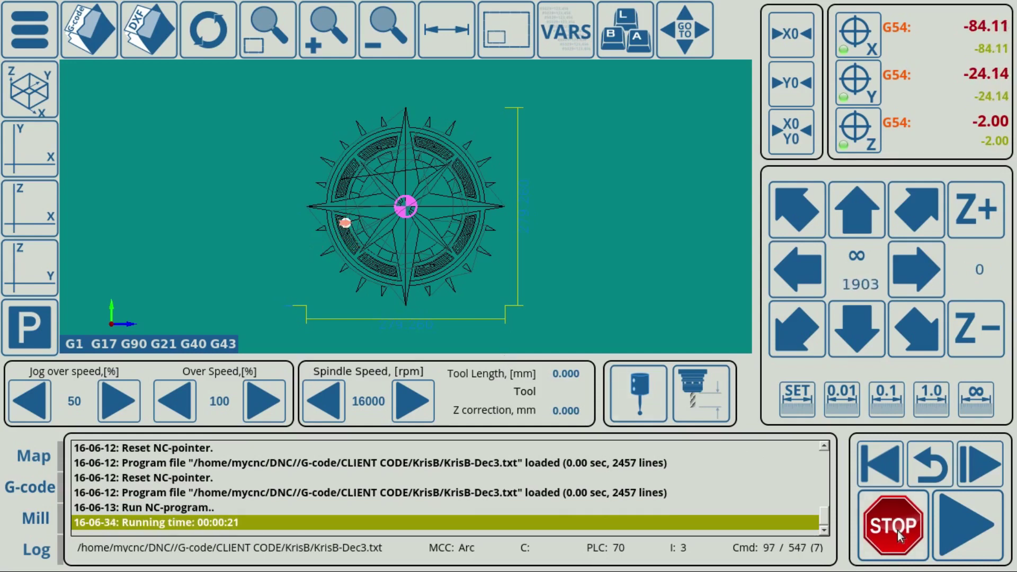
Step: Jog the tool off the toolpath in negative X and Y and raise it to about Z 23 mm
click(814, 286)
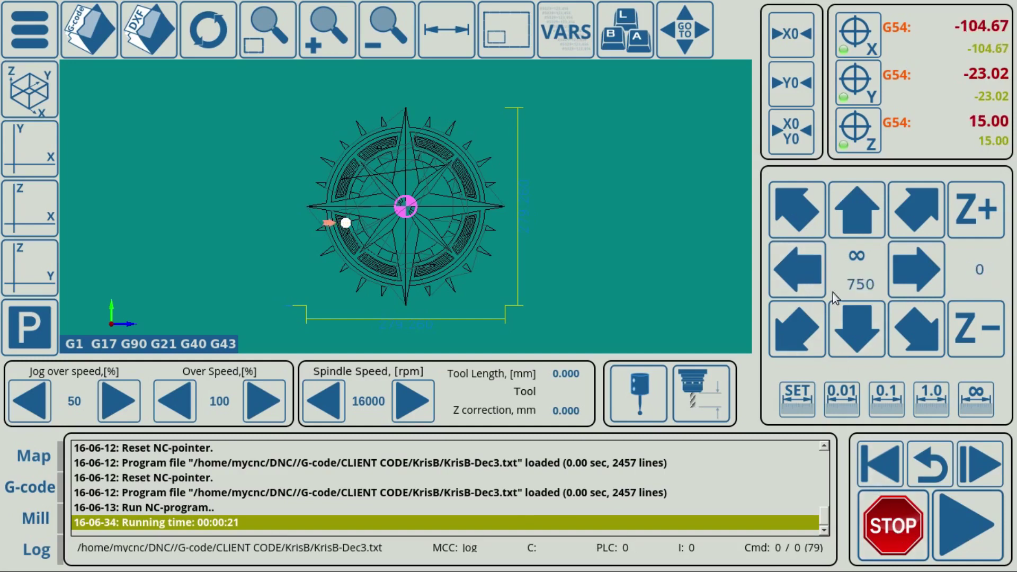
click(862, 336)
click(799, 255)
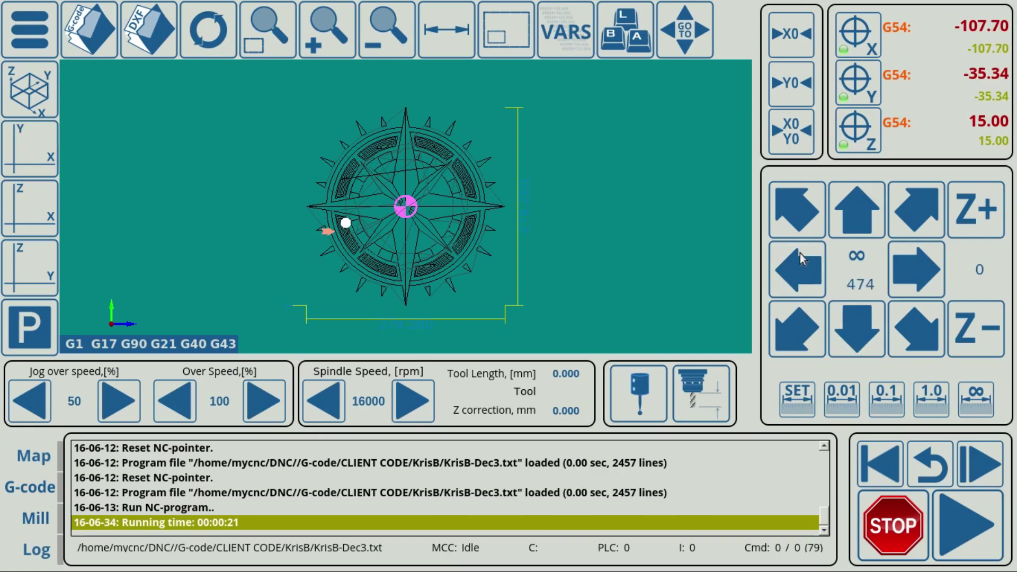
click(958, 210)
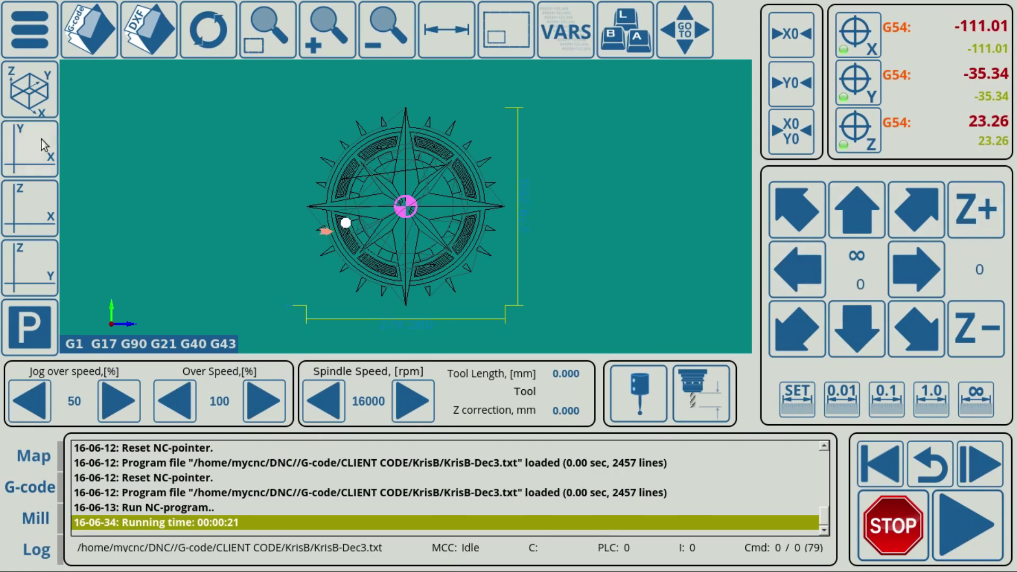
Step: In the isometric view, raise the tool to about Z 32 mm, jog it further in X and Y, and resume the program
click(27, 105)
click(968, 205)
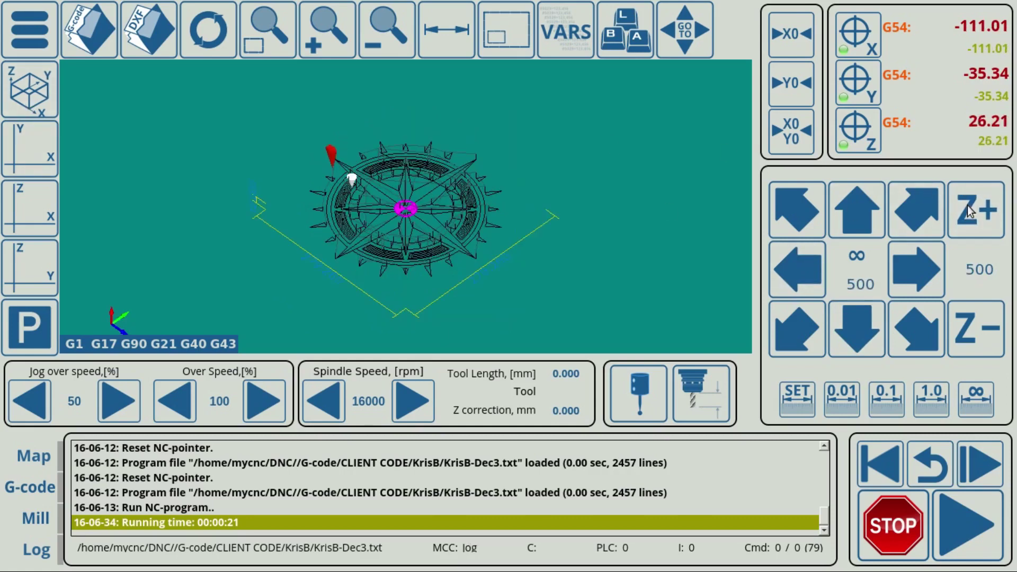
click(803, 259)
click(853, 214)
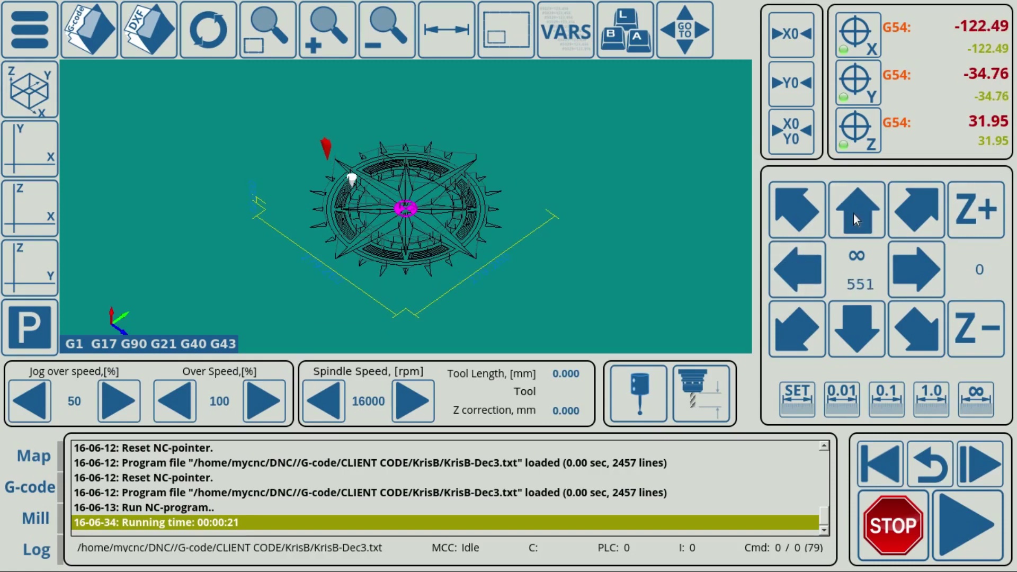
click(953, 516)
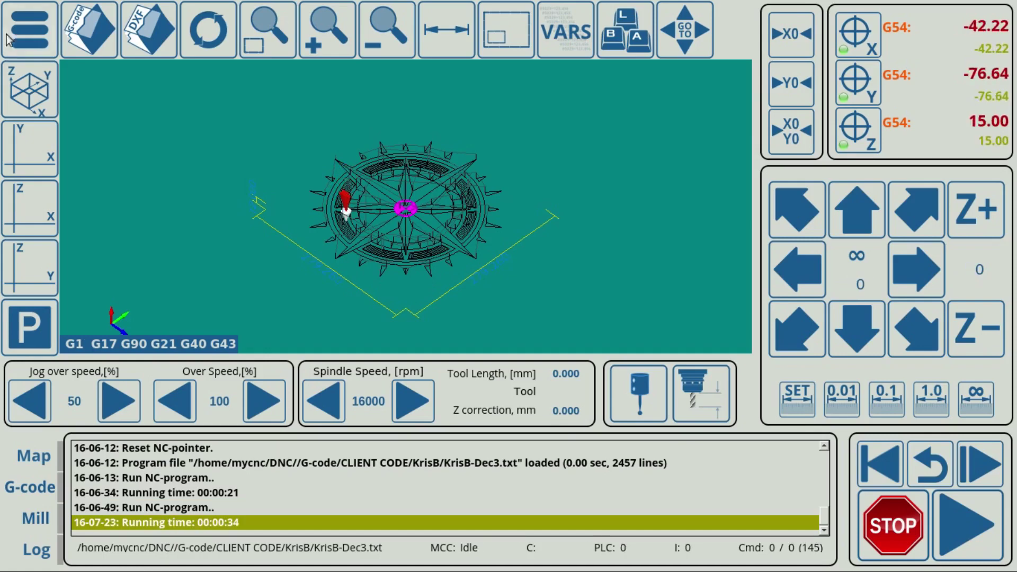
Step: Disable the z axis for Goto Toolpath Position in the Start/Stop settings, keeping x and y enabled
click(26, 27)
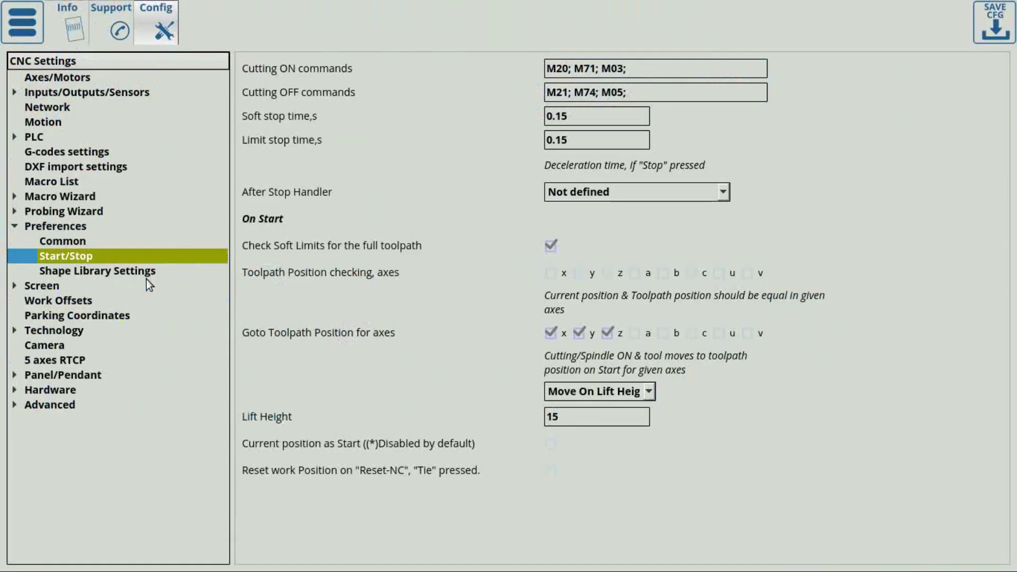
click(146, 278)
click(606, 334)
click(551, 334)
click(580, 334)
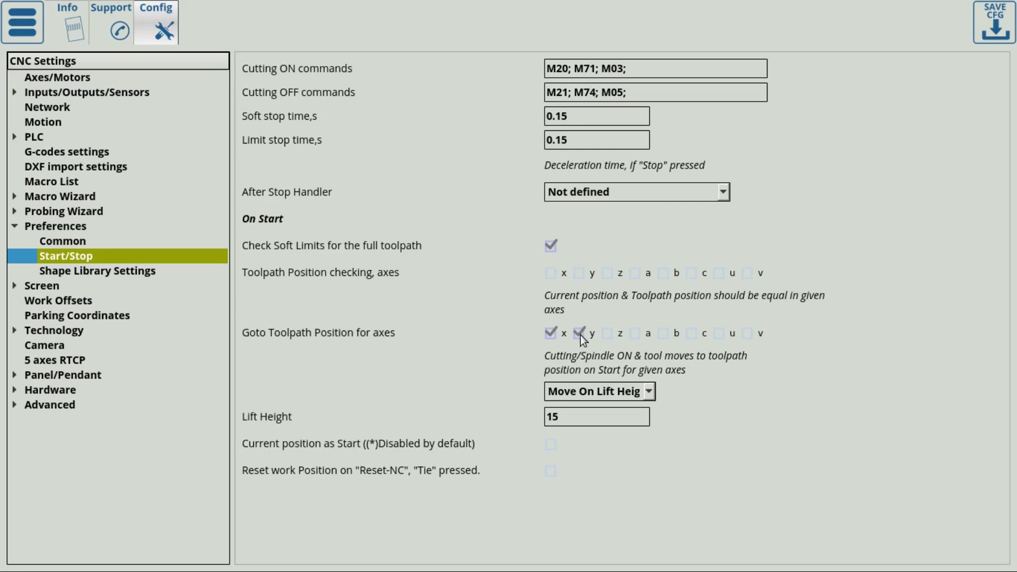